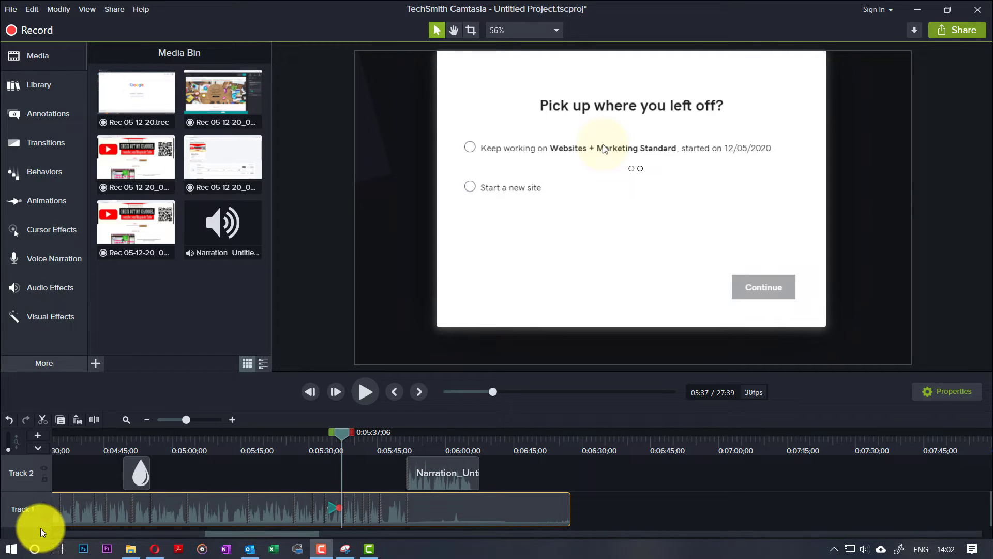
Open the Power Options page from Settings via System > Power & sleep > Additional power settings.
right_click(11, 550)
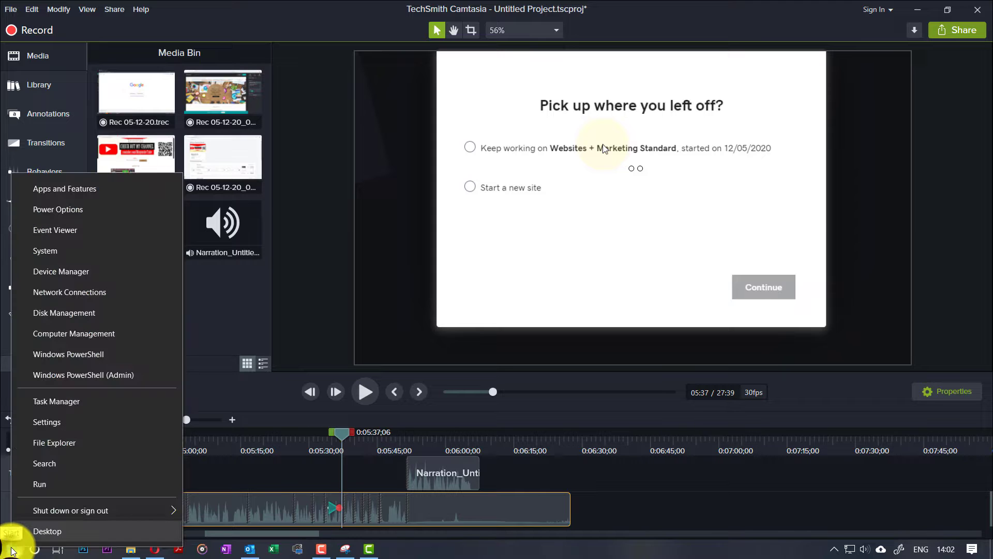
click(66, 421)
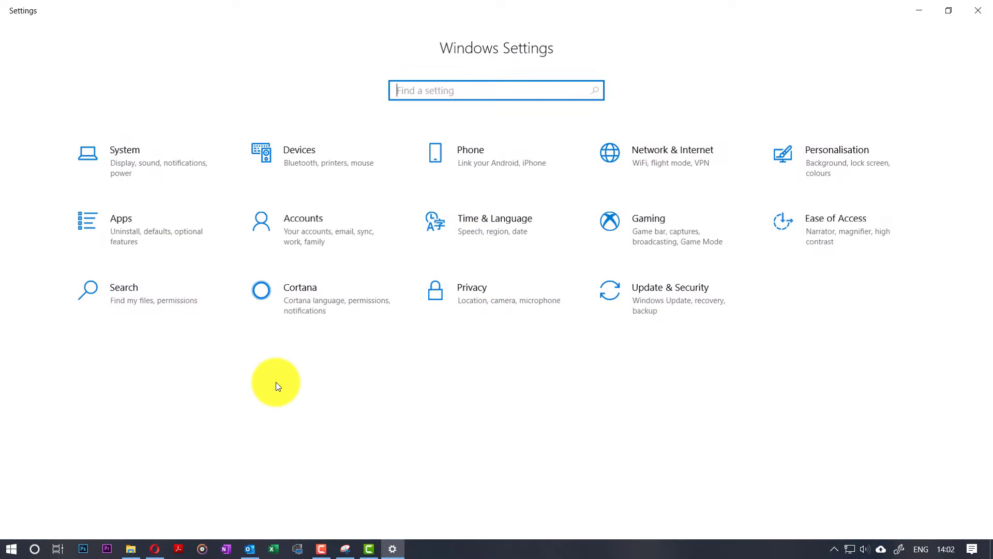
click(133, 165)
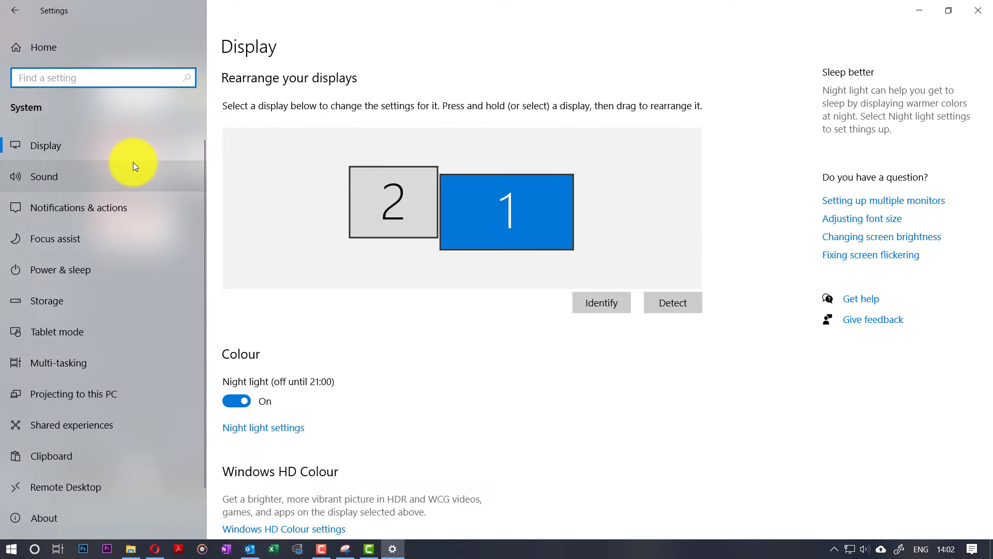
click(92, 272)
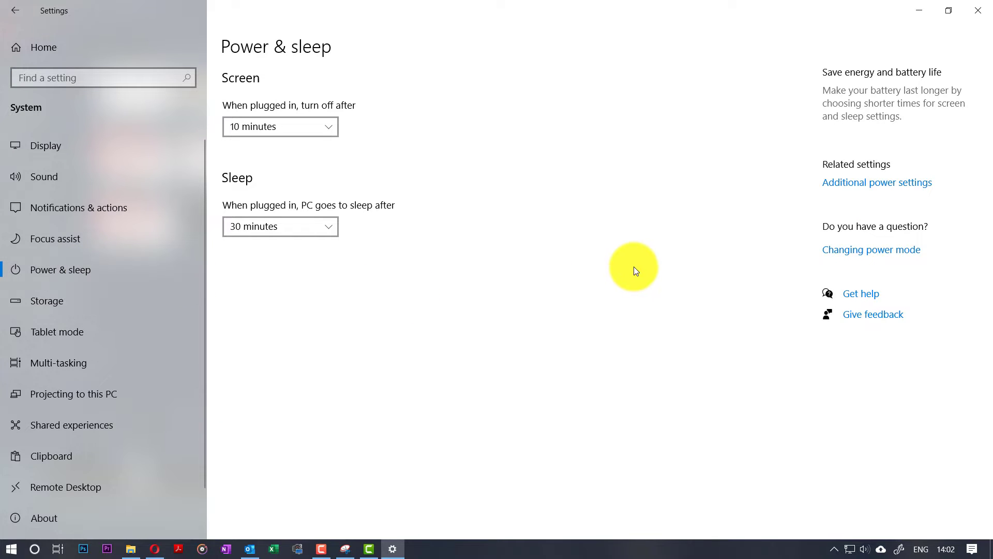
click(868, 184)
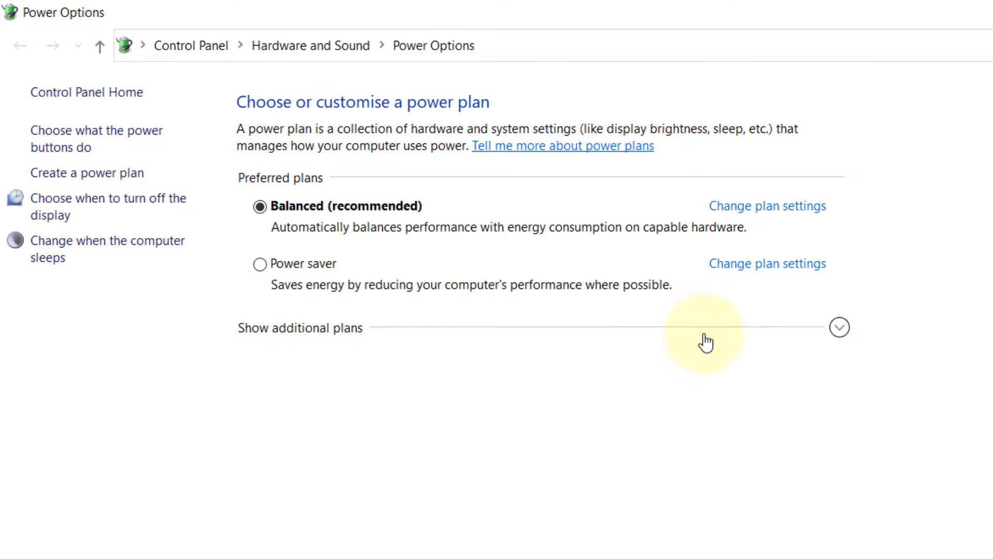
Reveal the additional plans, make High performance the active power plan, and close Power Options.
click(839, 328)
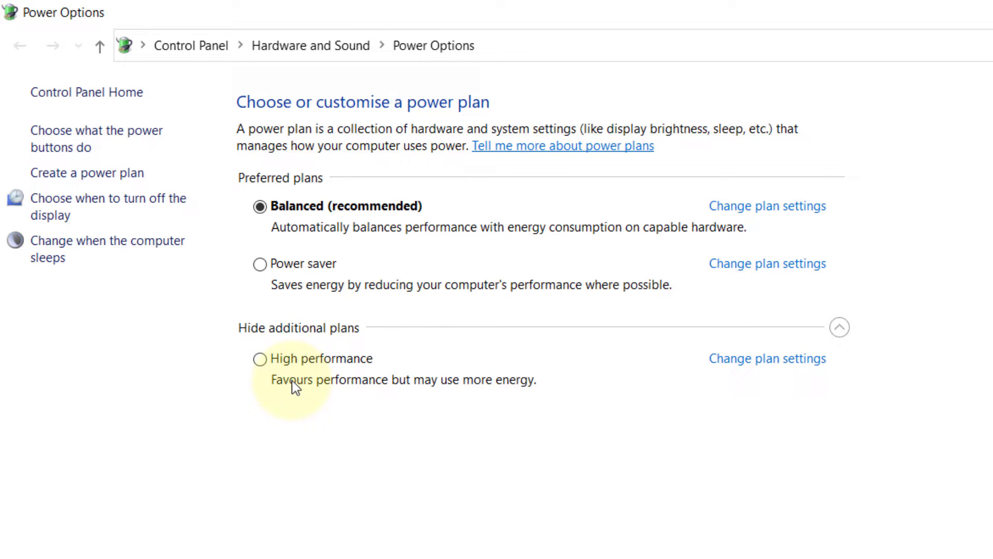
click(260, 359)
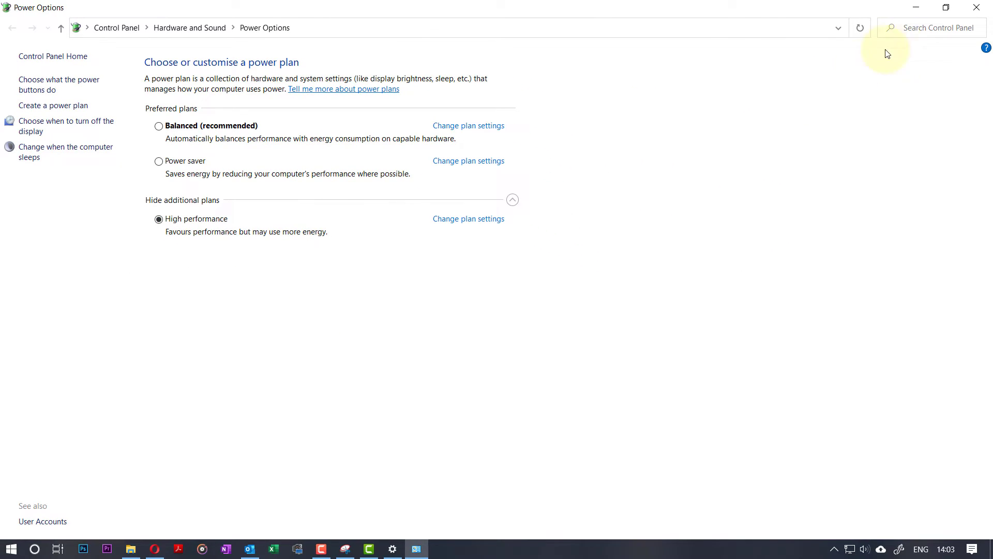
click(981, 7)
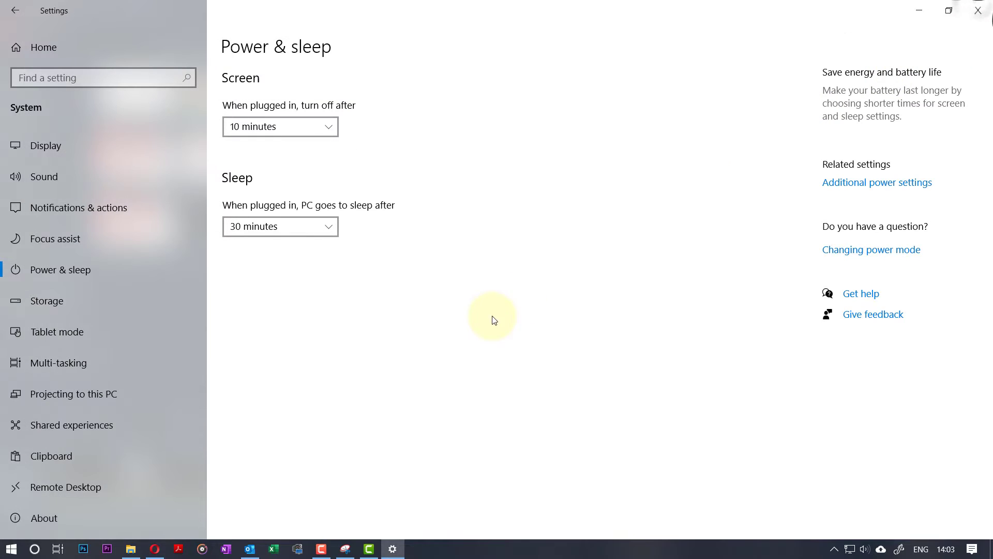
Close Settings, then set Camtasia's Advanced Hardware Acceleration preference to Use software-only mode.
click(978, 11)
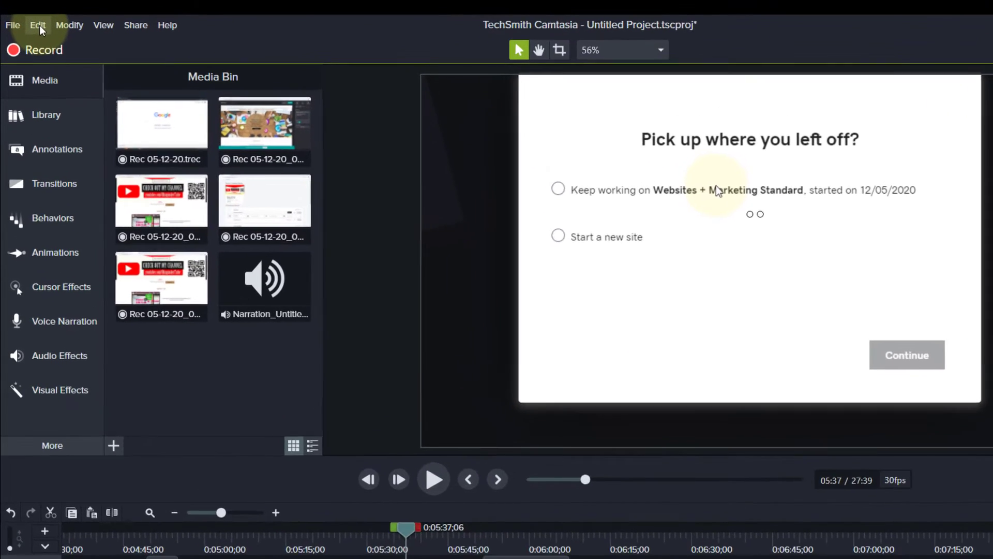
click(32, 10)
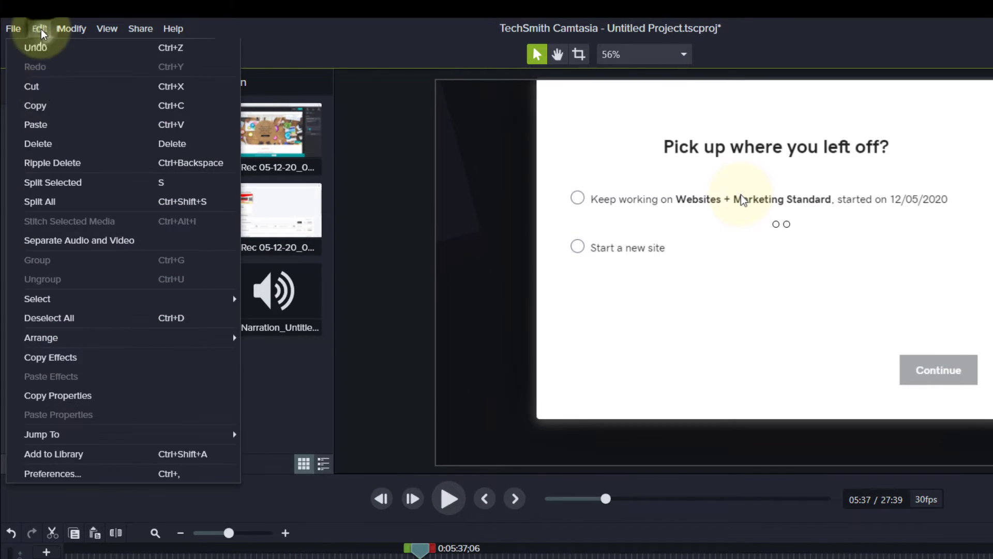
click(68, 475)
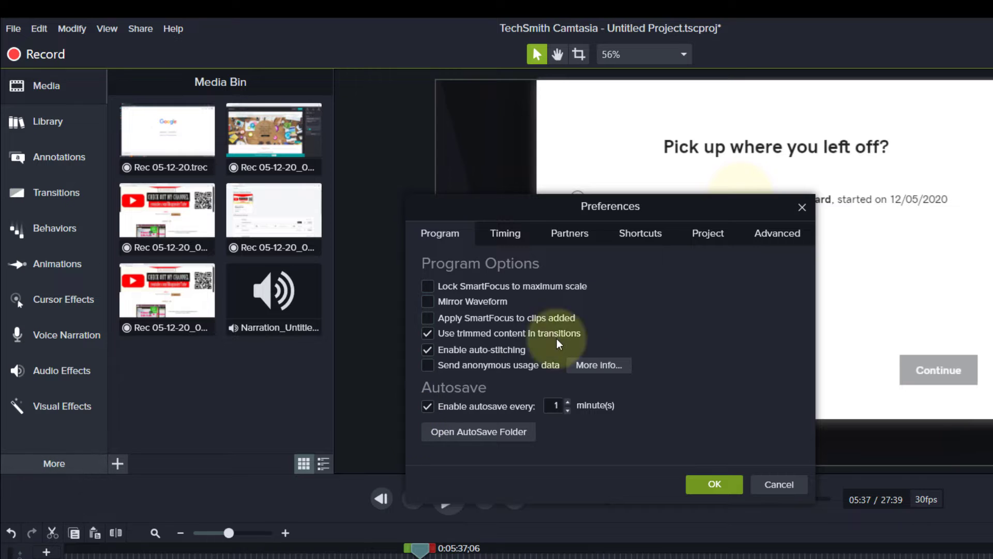
click(775, 232)
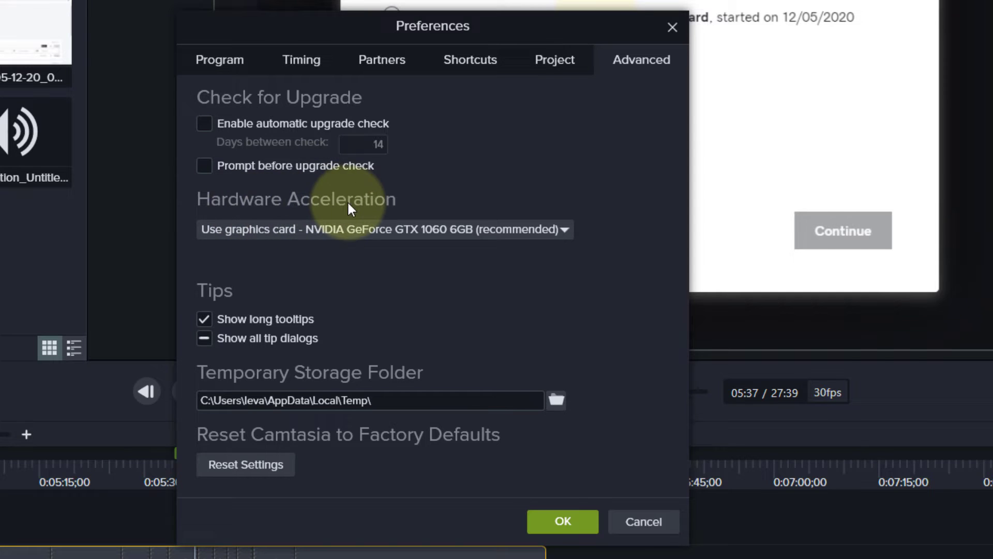
click(328, 228)
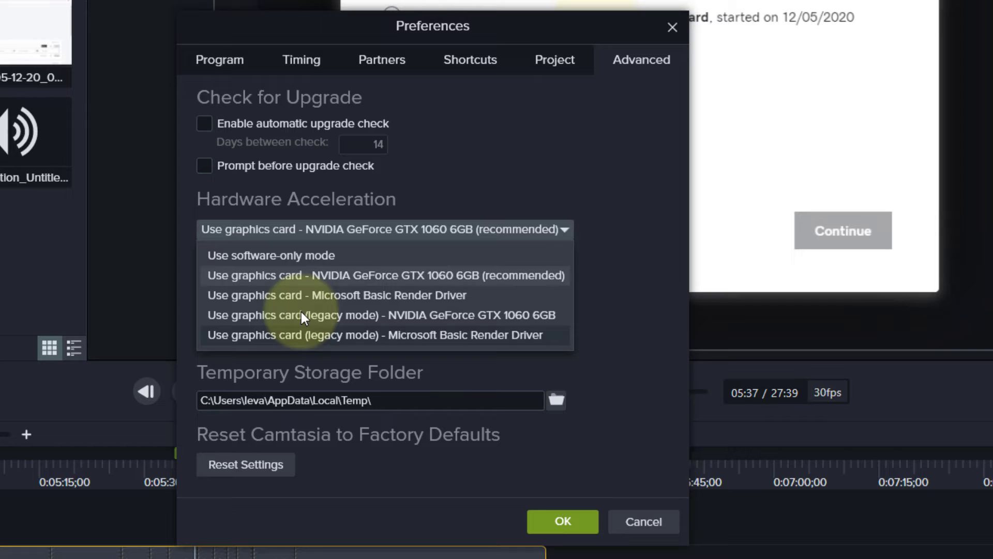
click(246, 255)
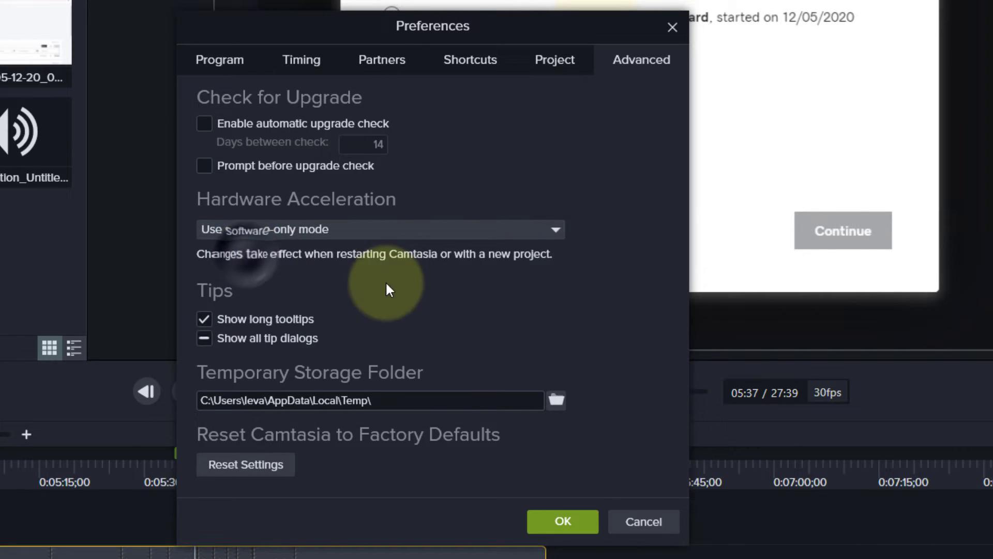
click(542, 520)
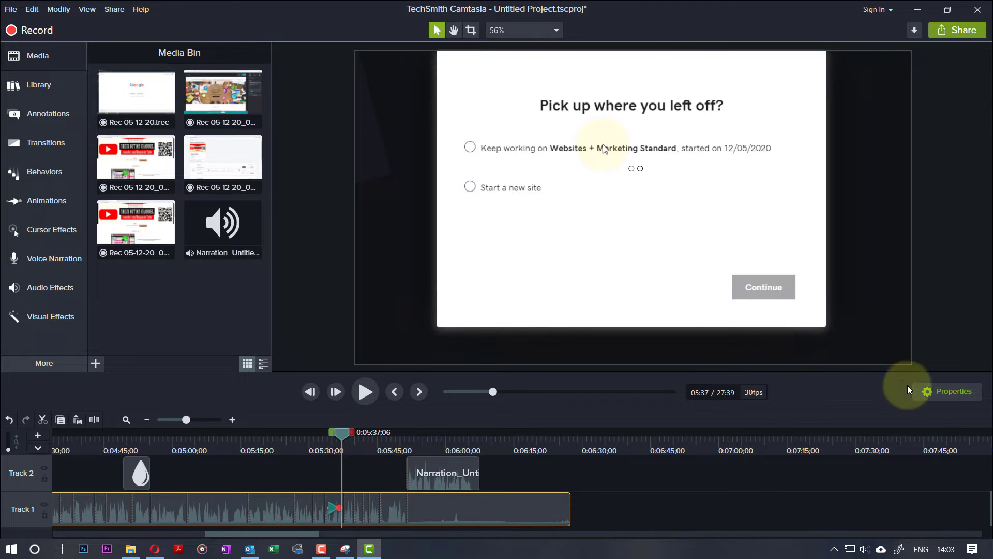
Open Project Settings, circle the 1920x1080 canvas dimensions in red on a snip, then close it.
right_click(678, 209)
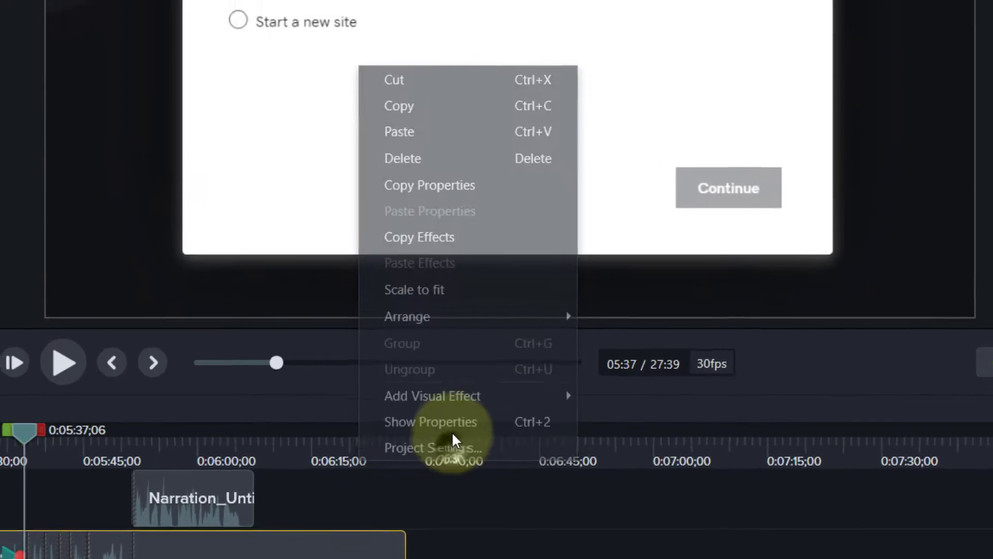
click(365, 381)
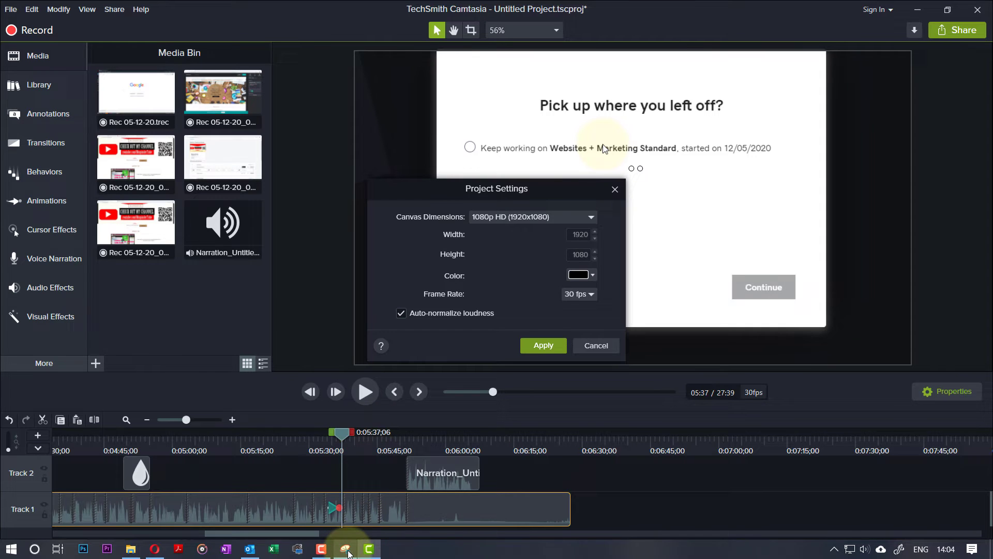
click(341, 484)
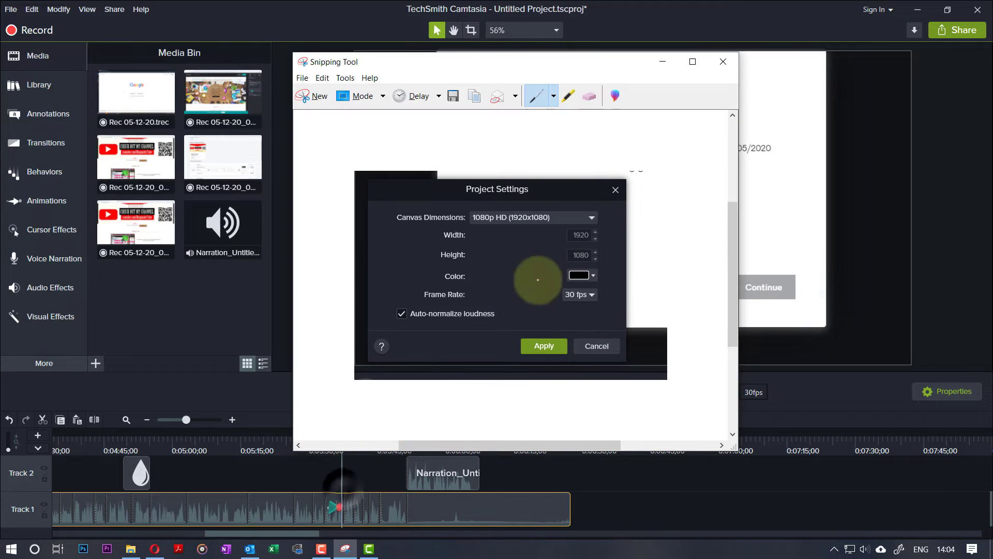
drag(492, 60, 729, 76)
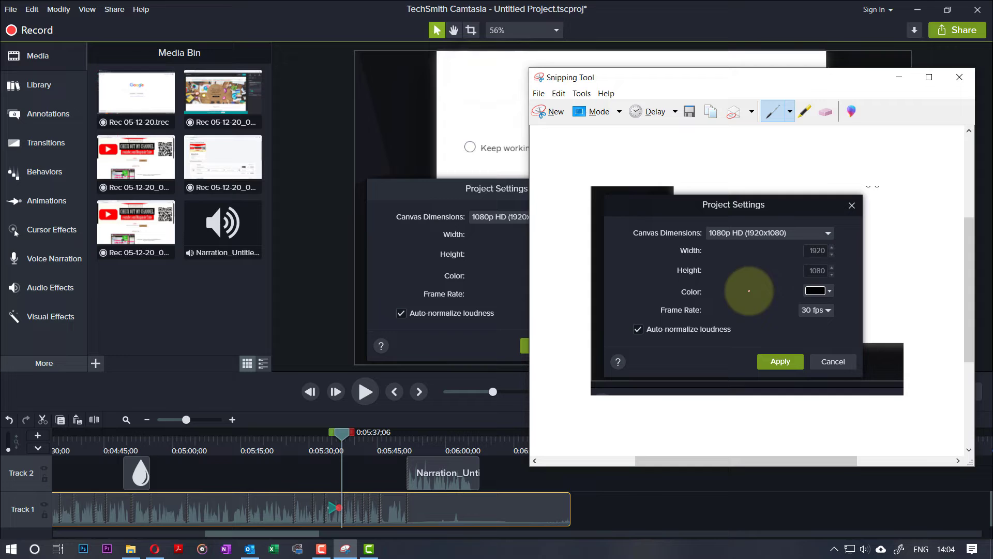
mouse_move(749, 291)
mouse_down()
mouse_move(802, 284)
mouse_move(786, 215)
mouse_move(665, 206)
mouse_move(874, 289)
mouse_up()
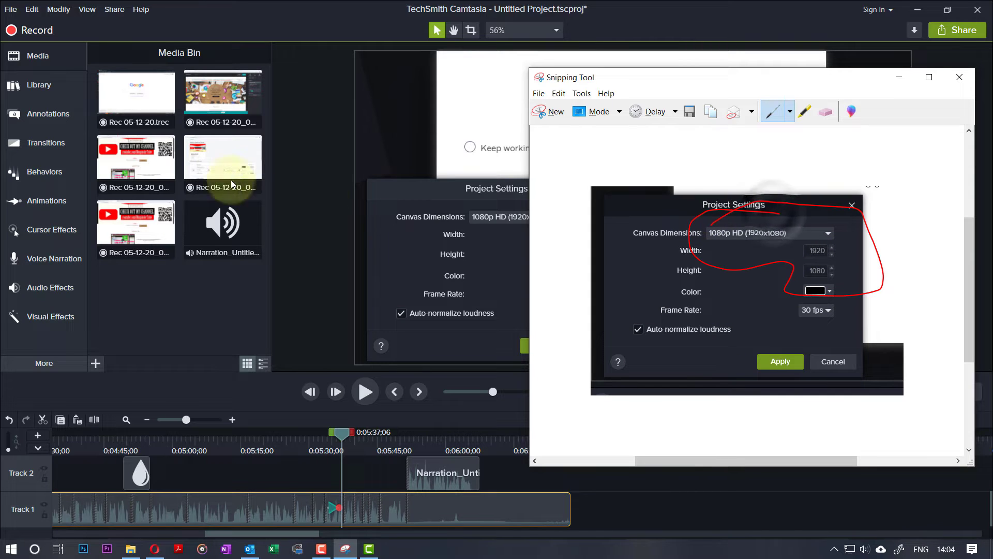
click(513, 182)
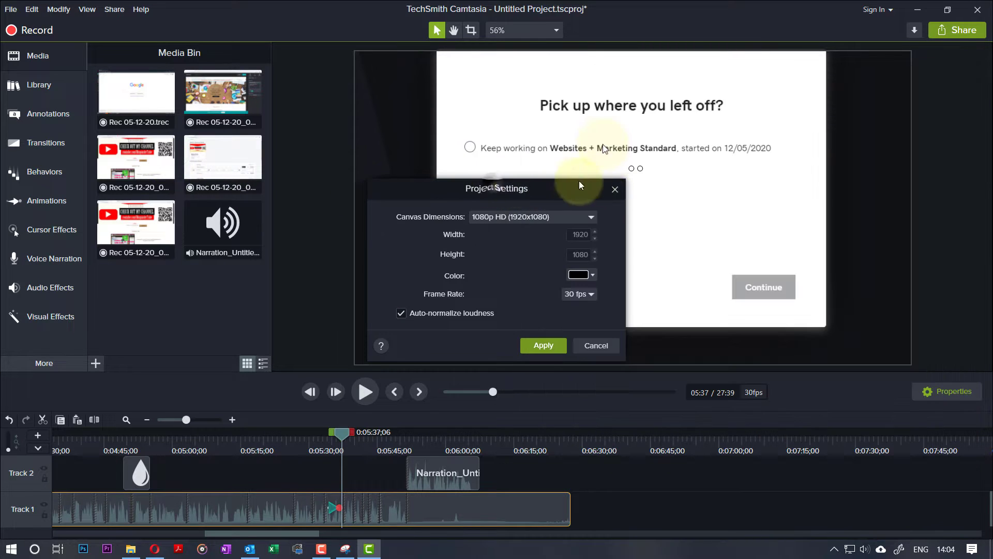
click(615, 185)
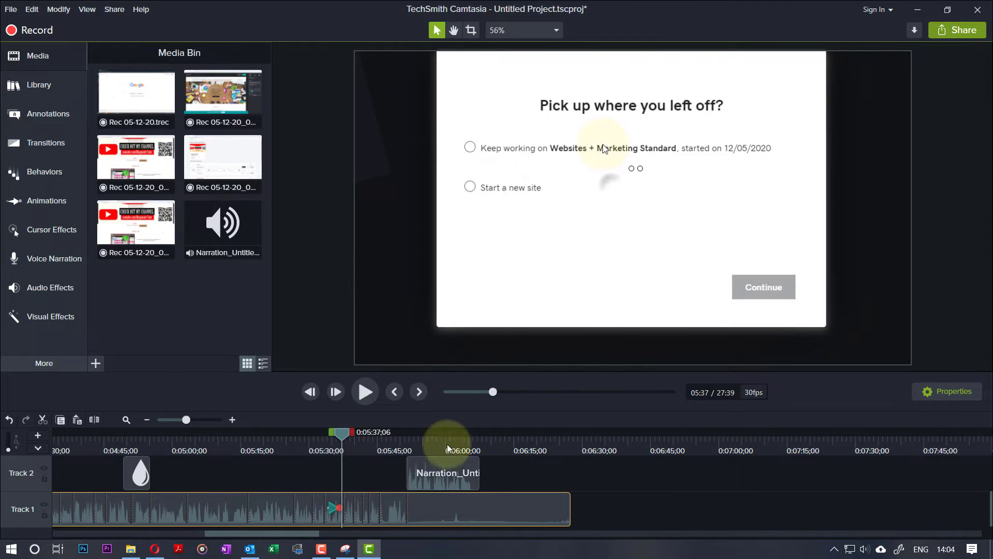
right_click(154, 104)
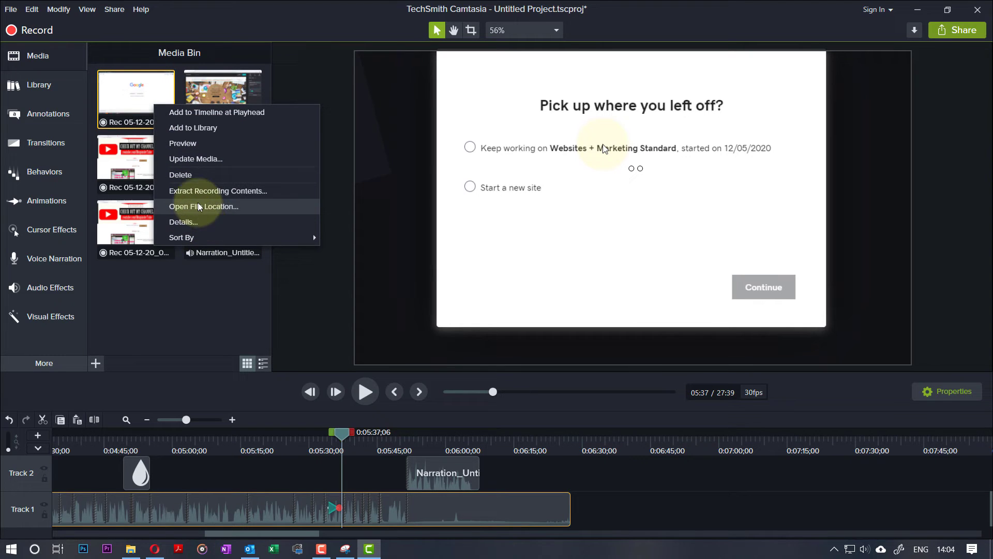
click(204, 221)
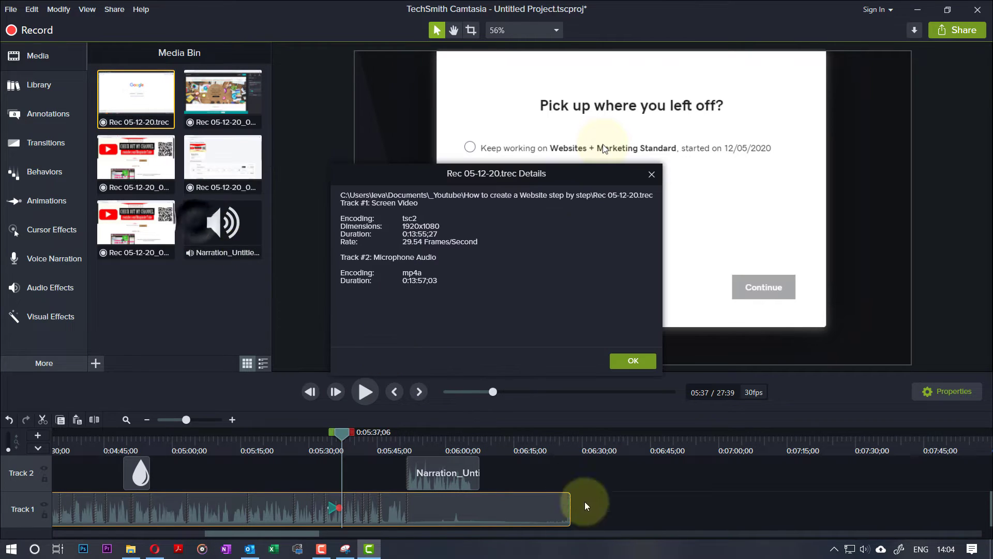
click(344, 550)
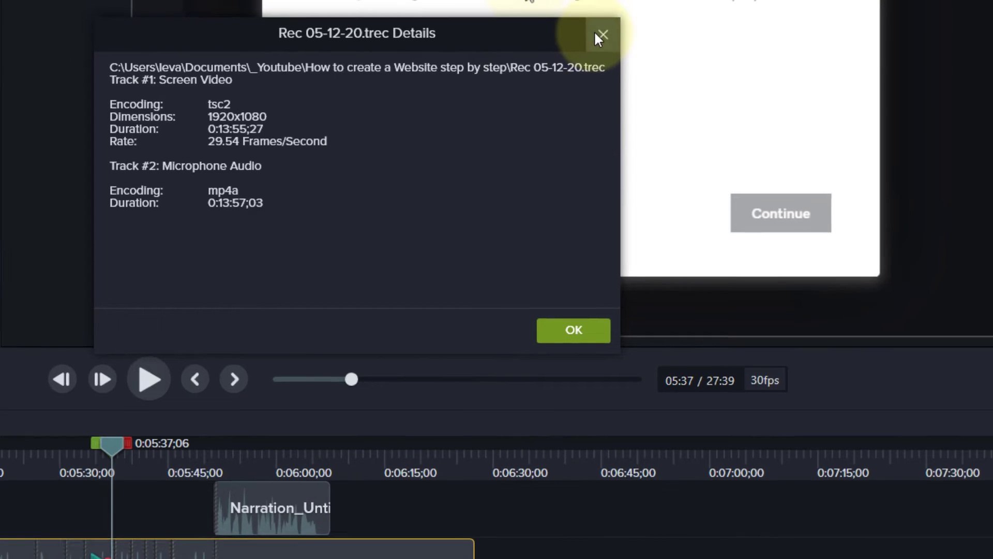
click(594, 31)
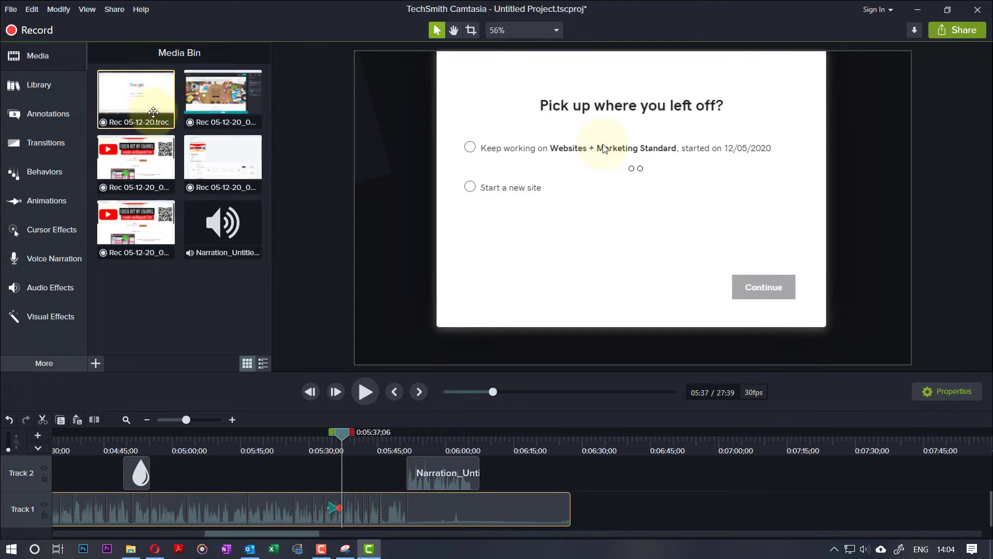
Open the file location of the first recording in the Media Bin.
right_click(147, 103)
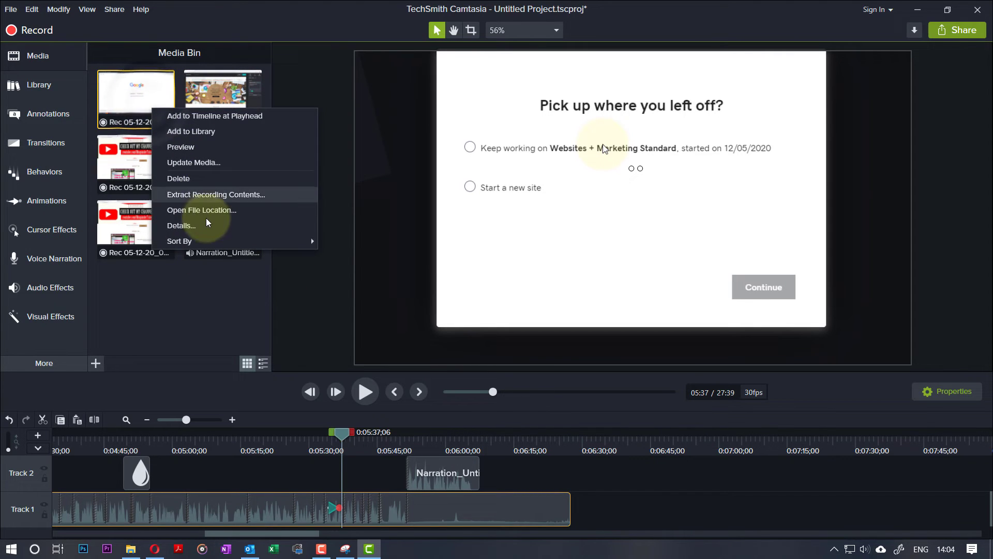
click(193, 211)
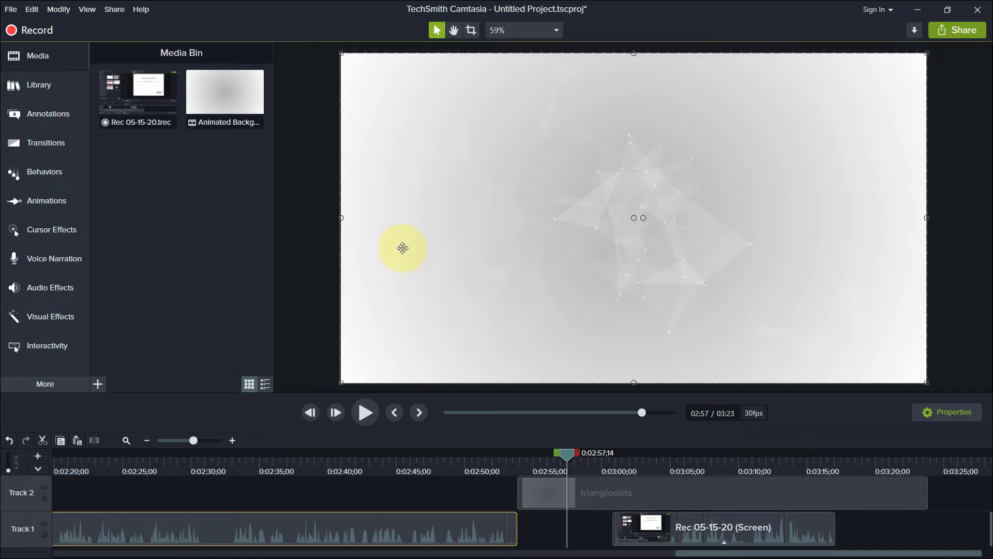
Bring the HandBrake download page in Opera to the front using Task View.
key(super+Tab)
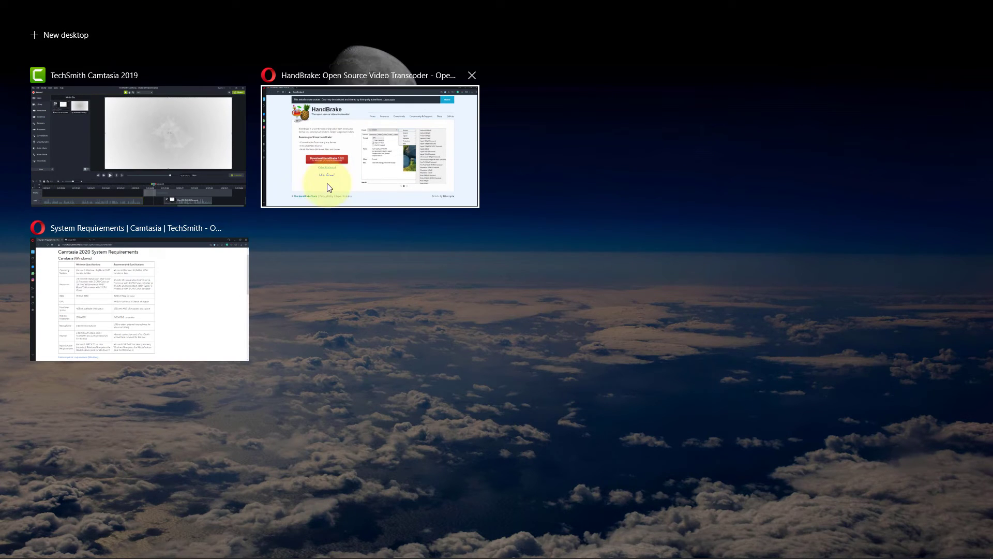
click(328, 189)
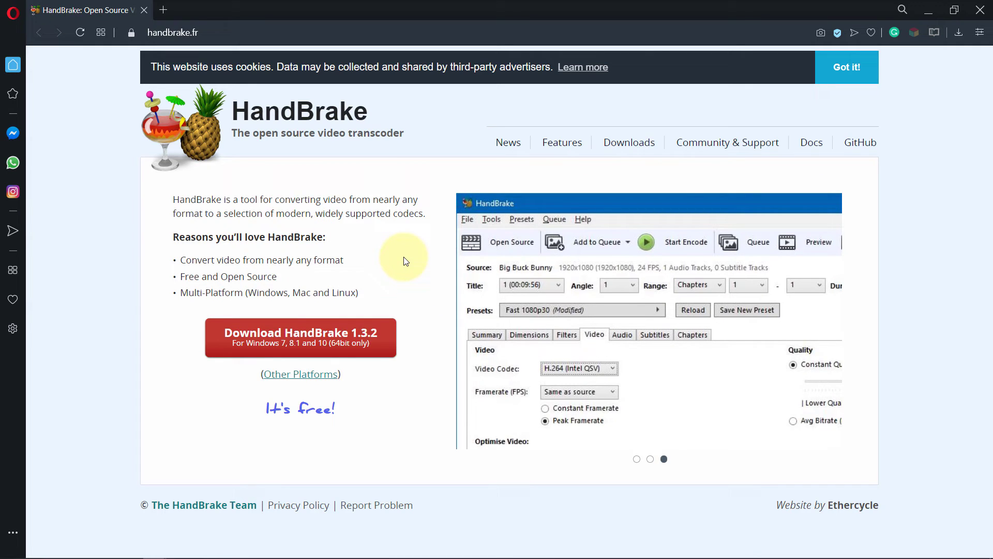
key(super+Tab)
Show the Camtasia 2020 System Requirements page, highlighting the 16GB RAM and 4GB disk-space rows.
click(200, 274)
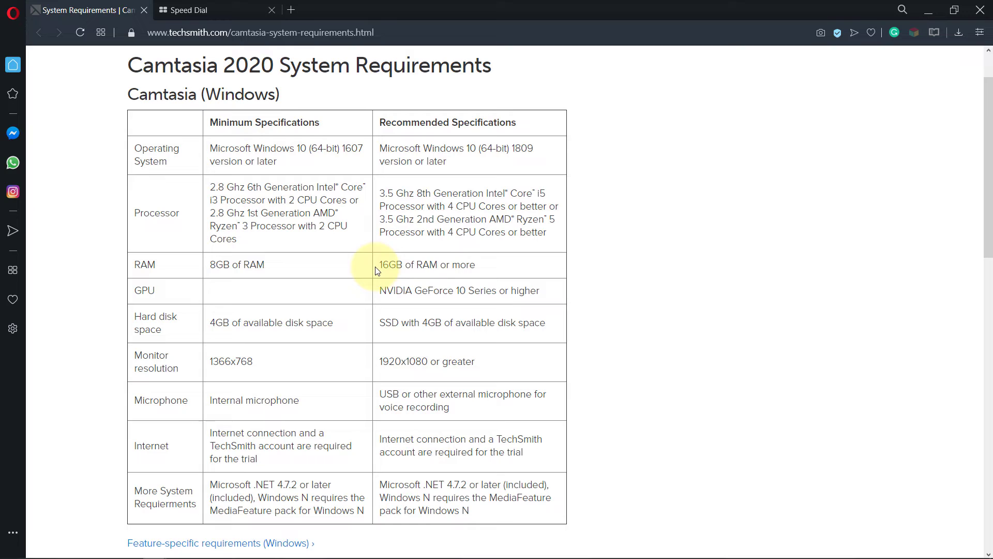
drag(376, 271, 475, 266)
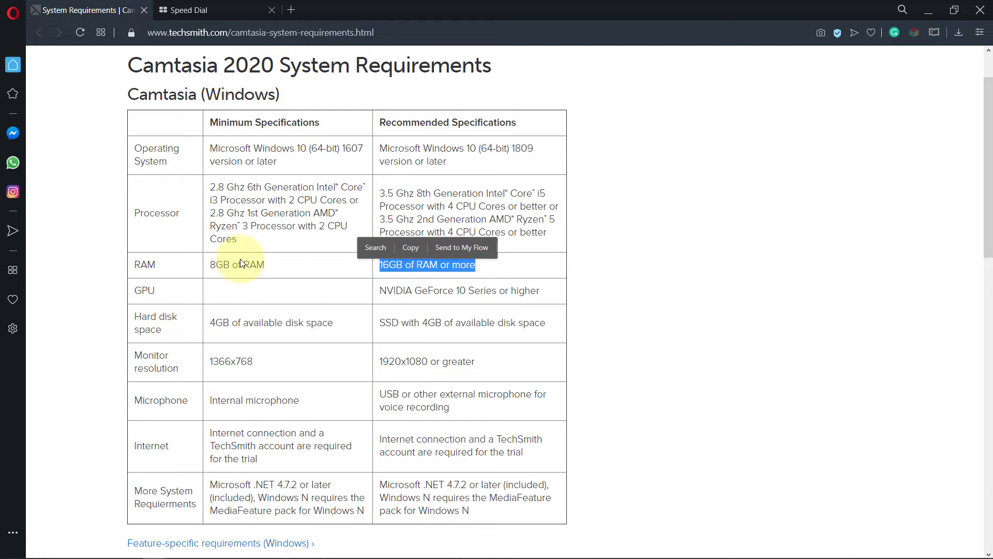
click(281, 265)
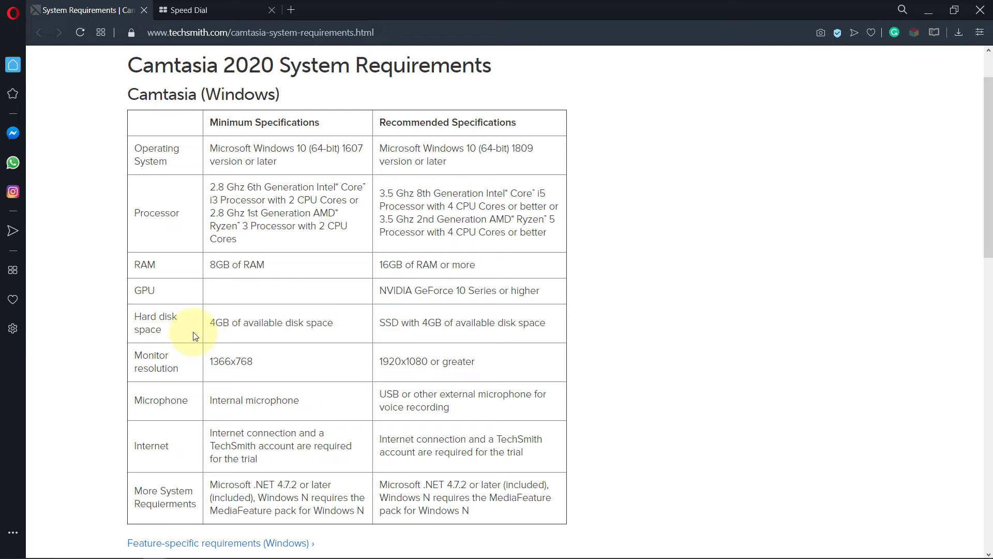
drag(211, 327, 337, 331)
click(341, 328)
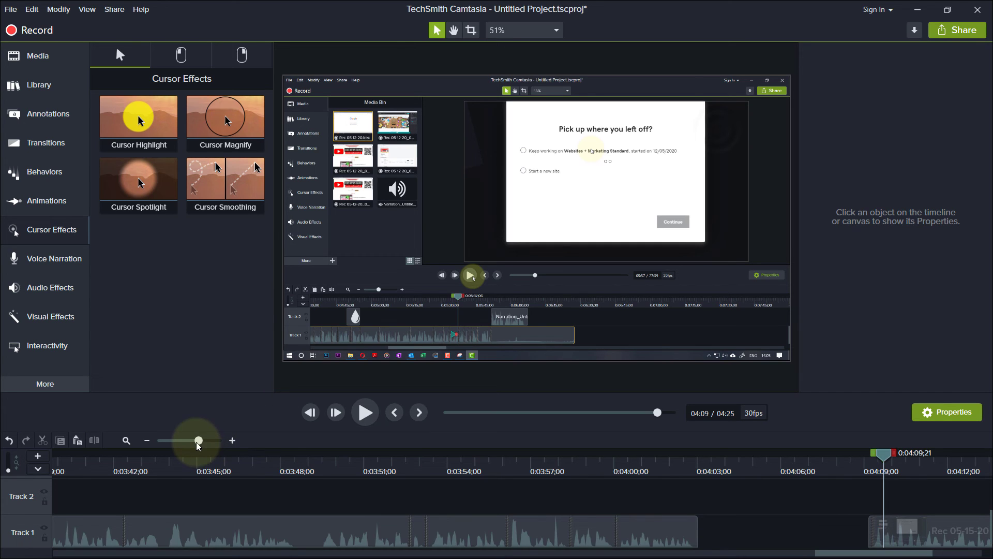
Zoom the timeline out to show the whole project.
drag(198, 440, 182, 440)
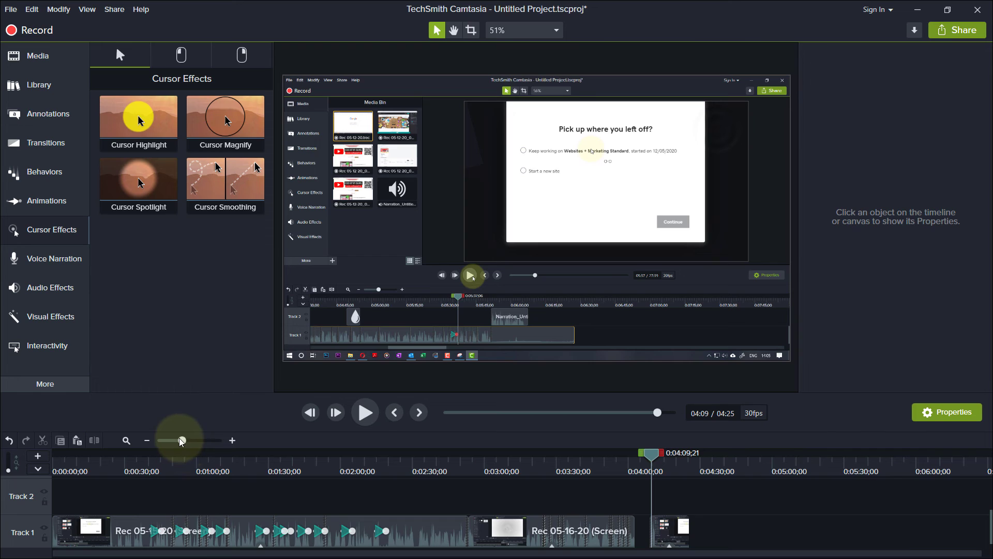